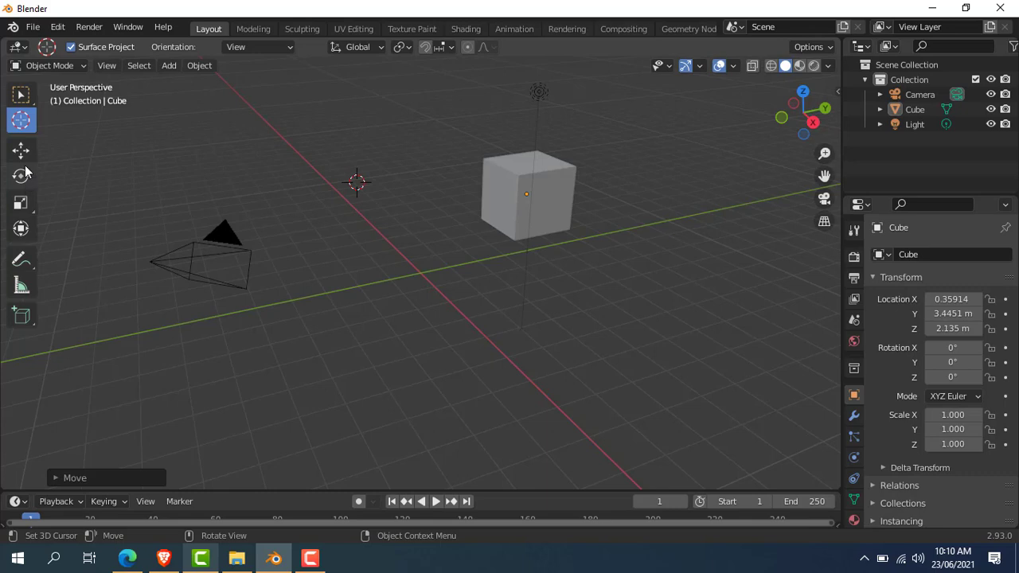
Try to move the cube toward the camera side of the scene with the Move tool.
{"action": "left_click", "coordinate": [22, 149]}
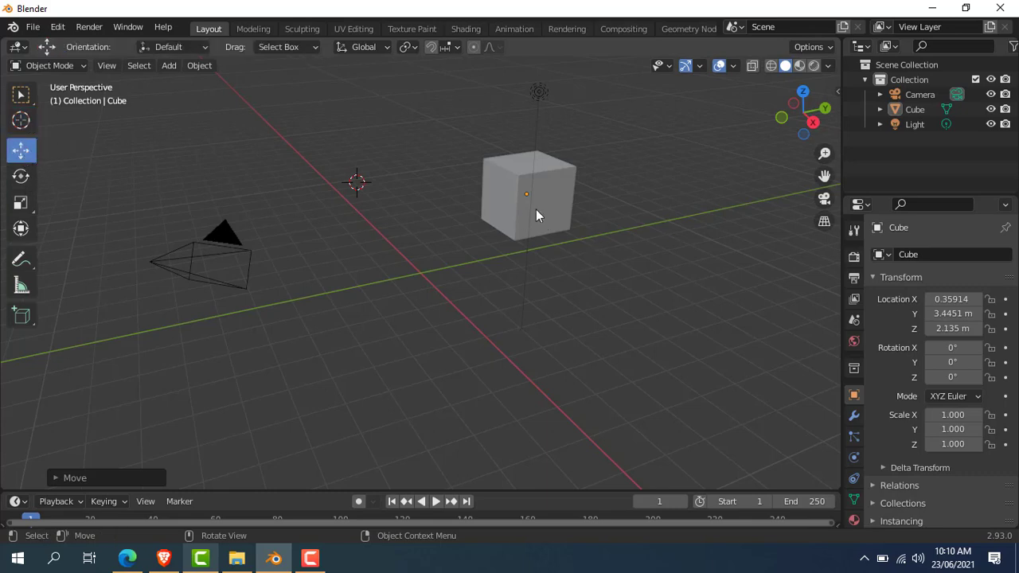
{"action": "left_click_drag", "start_coordinate": [536, 210], "coordinate": [291, 164]}
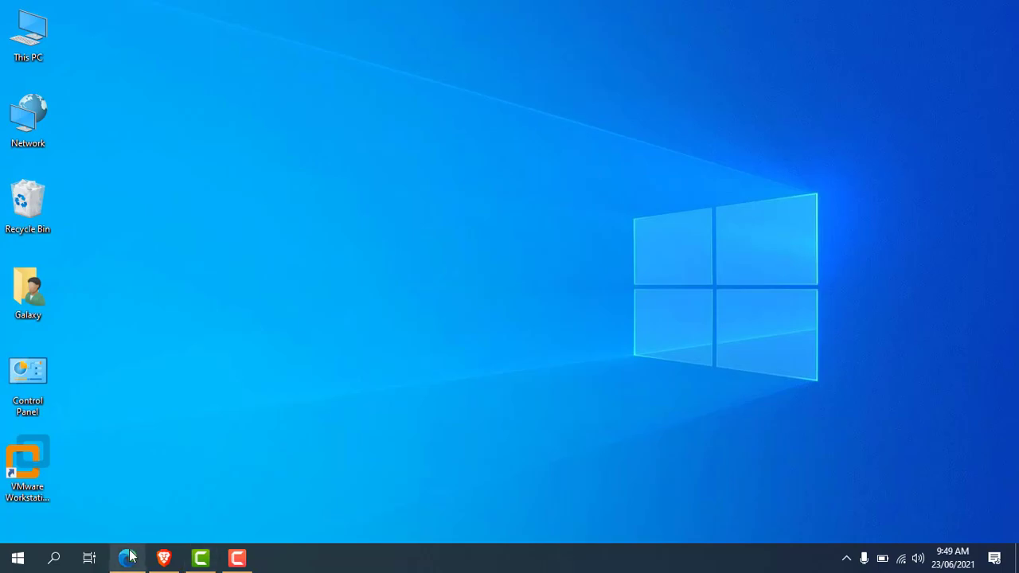
Switch to Microsoft Edge, search Google for "blender" and open the official blender.org website.
{"action": "left_click", "coordinate": [127, 557]}
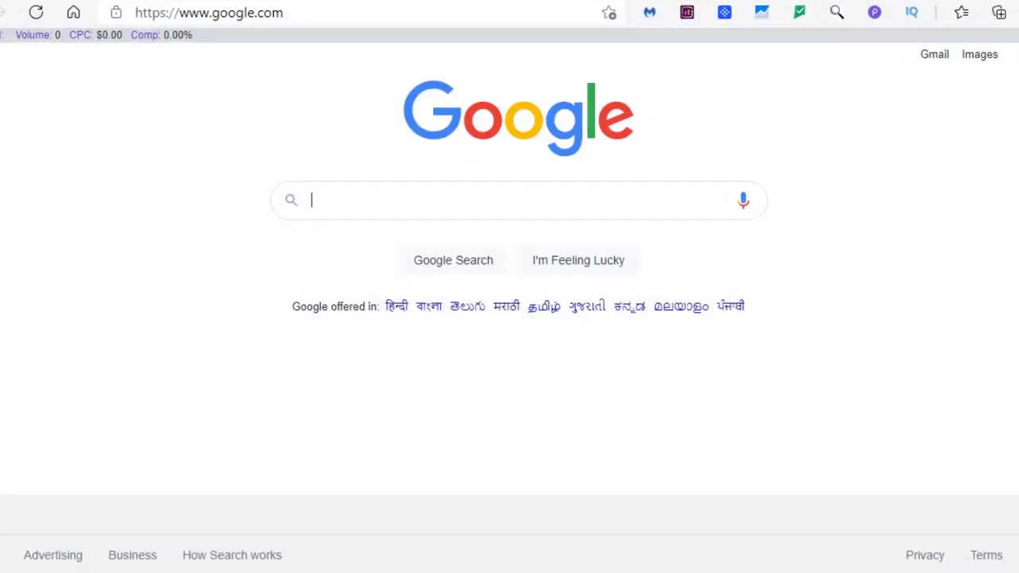
{"action": "type", "text": "b"}
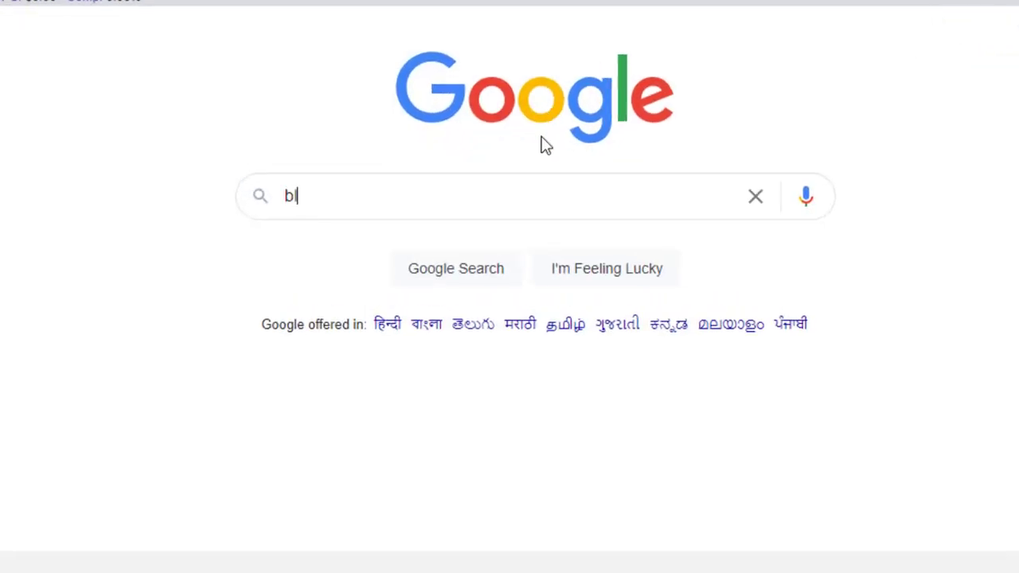
{"action": "type", "text": "lender"}
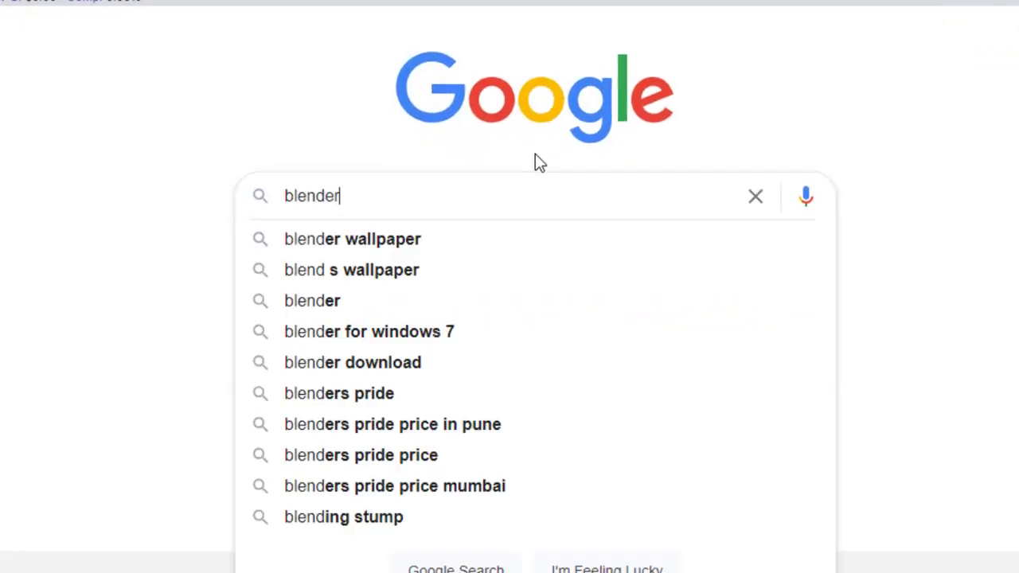
{"action": "key", "text": "Escape"}
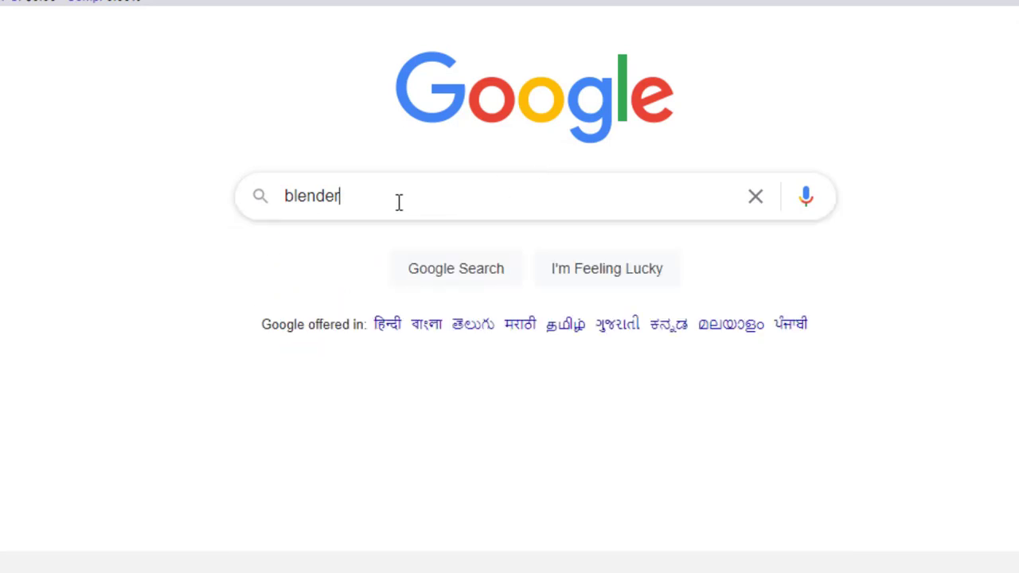
{"action": "key", "text": "Return"}
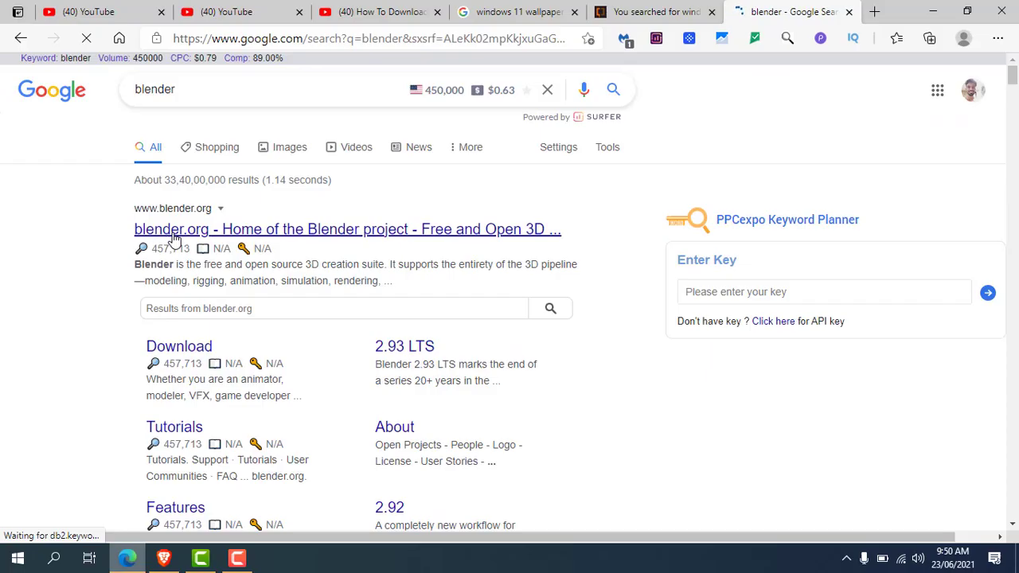
{"action": "left_click", "coordinate": [174, 231]}
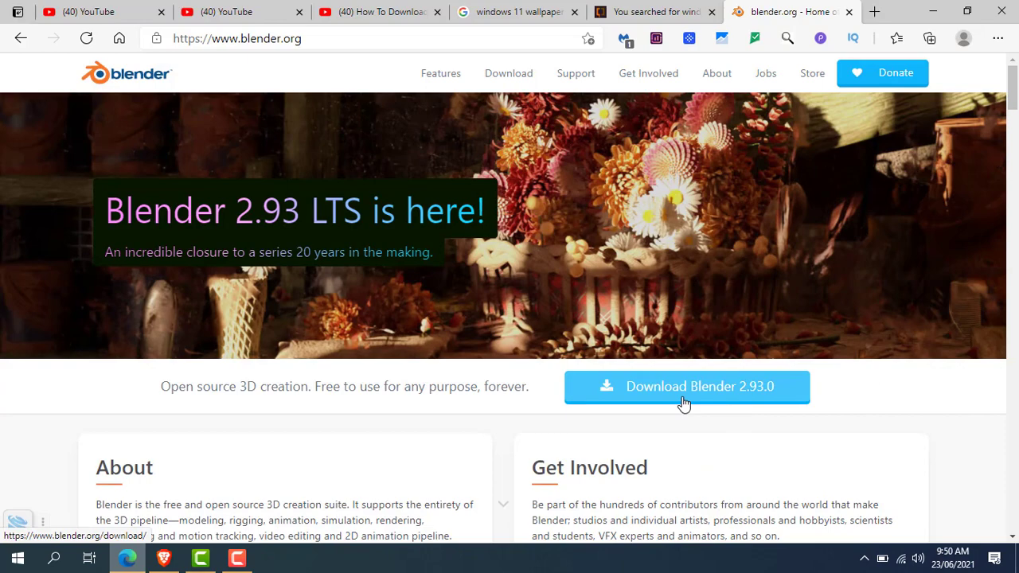
Open the Blender download page, review the versions for other platforms, and download the Blender 2.93.0 Windows installer.
{"action": "left_click", "coordinate": [683, 404]}
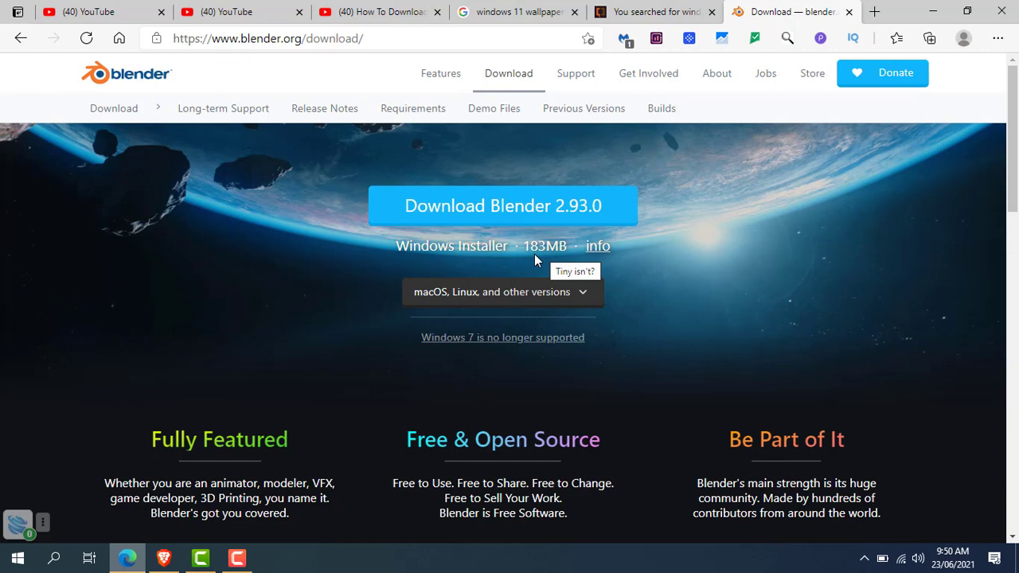
{"action": "left_click", "coordinate": [585, 294]}
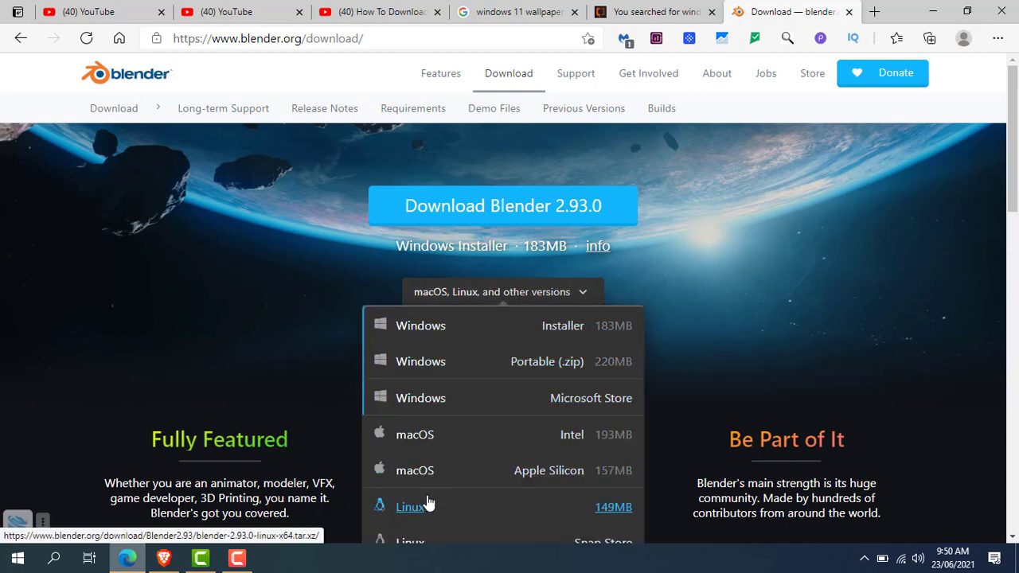
{"action": "scroll", "coordinate": [427, 503], "scroll_direction": "down", "scroll_amount": 1}
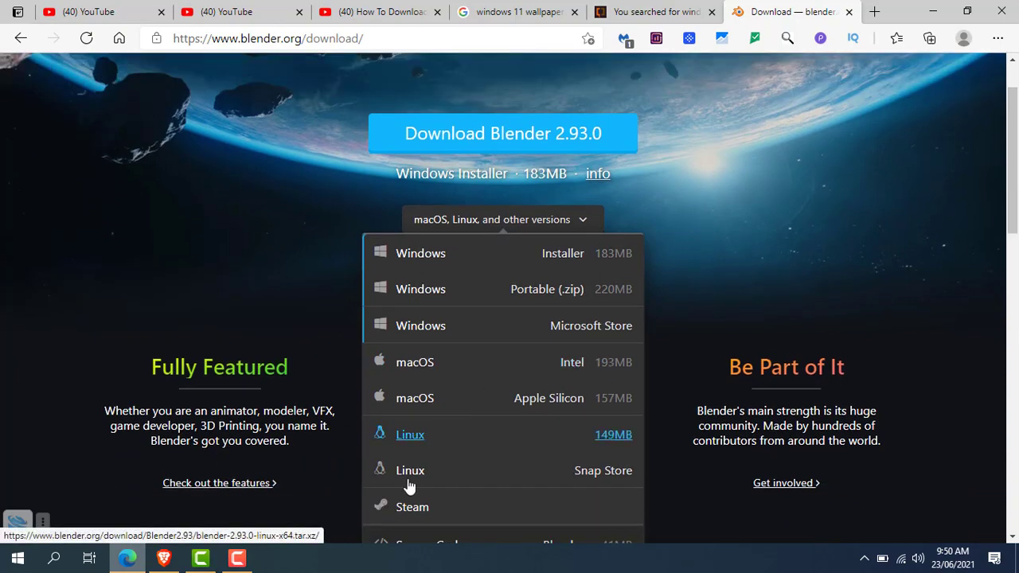
{"action": "mouse_move", "coordinate": [1016, 186]}
{"action": "left_mouse_down"}
{"action": "mouse_move", "coordinate": [1017, 247]}
{"action": "mouse_move", "coordinate": [1014, 190]}
{"action": "left_mouse_up"}
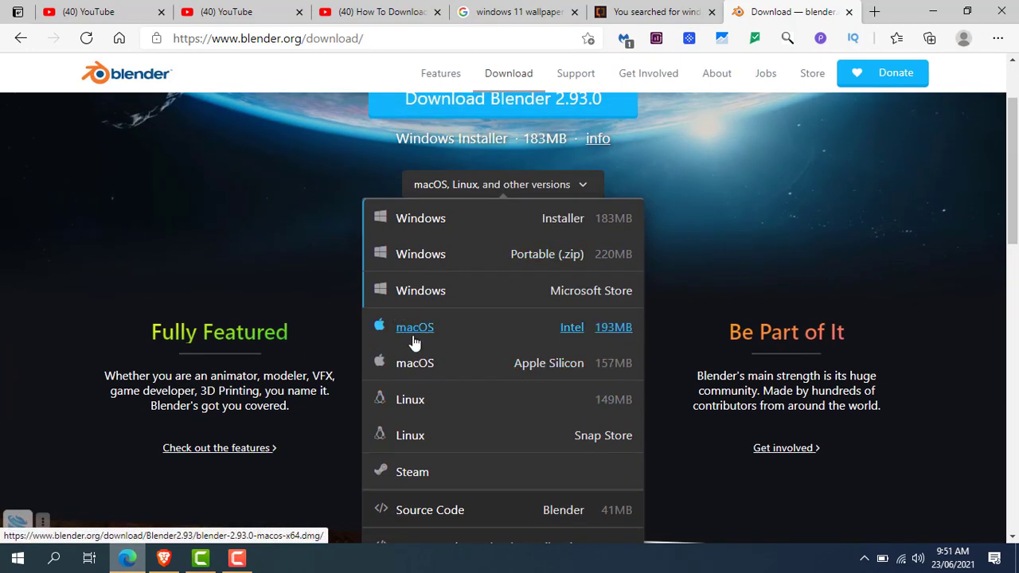
{"action": "left_click", "coordinate": [293, 243]}
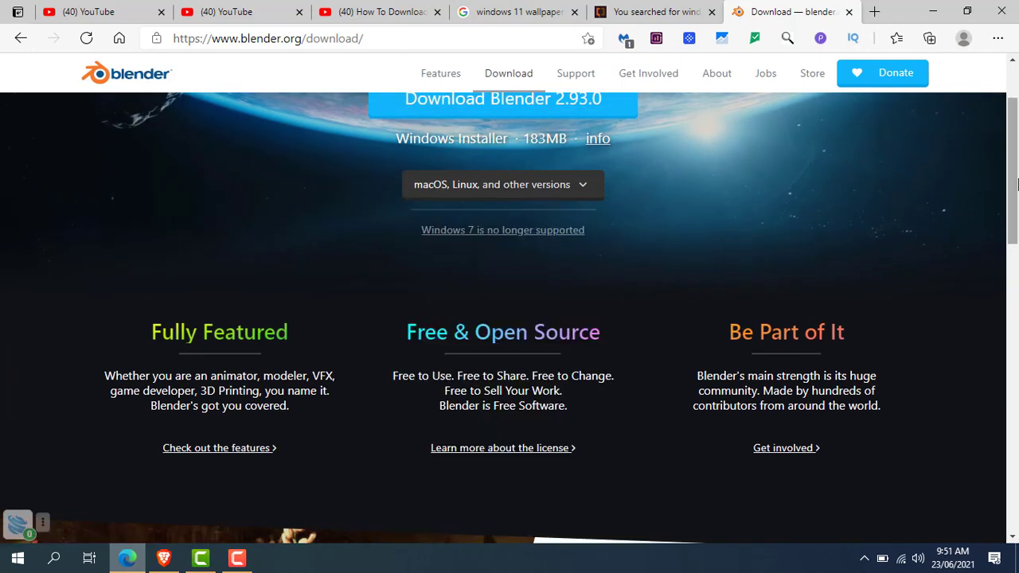
{"action": "left_click_drag", "start_coordinate": [1017, 185], "coordinate": [1016, 154]}
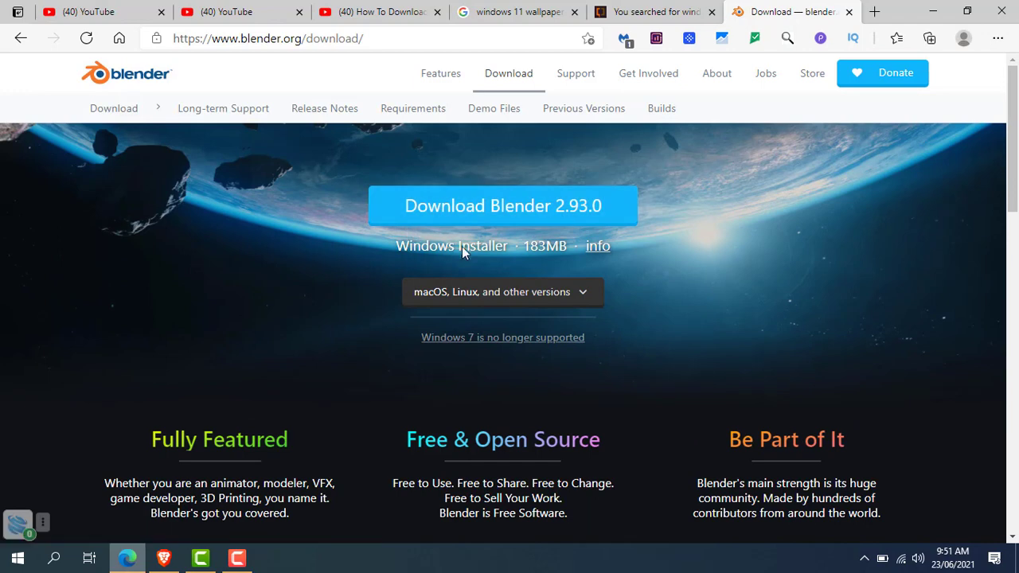
{"action": "left_click", "coordinate": [512, 207]}
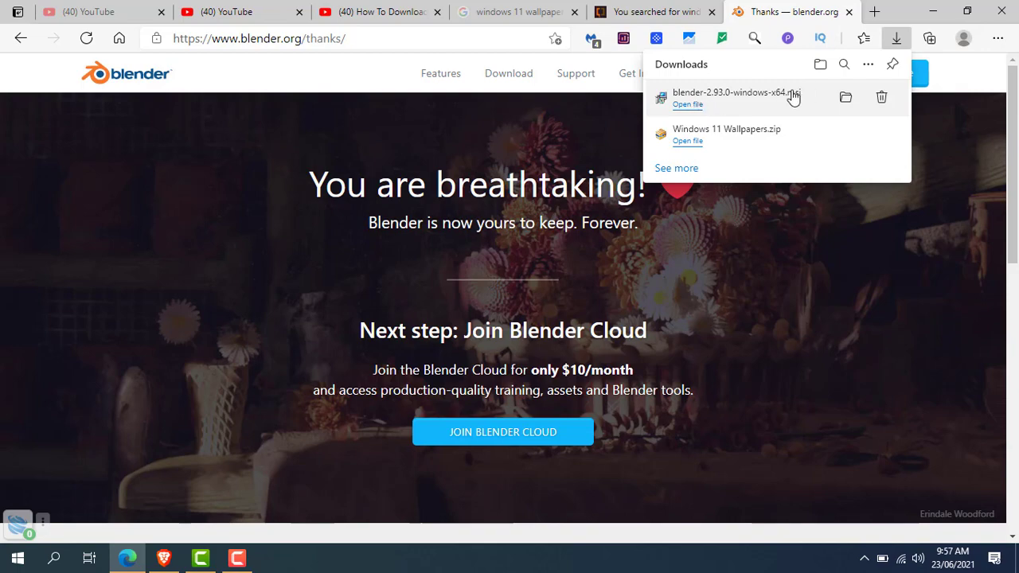
Launch the downloaded blender-2.93.0-windows-x64 installer from its folder and accept the license agreement.
{"action": "left_click", "coordinate": [845, 102]}
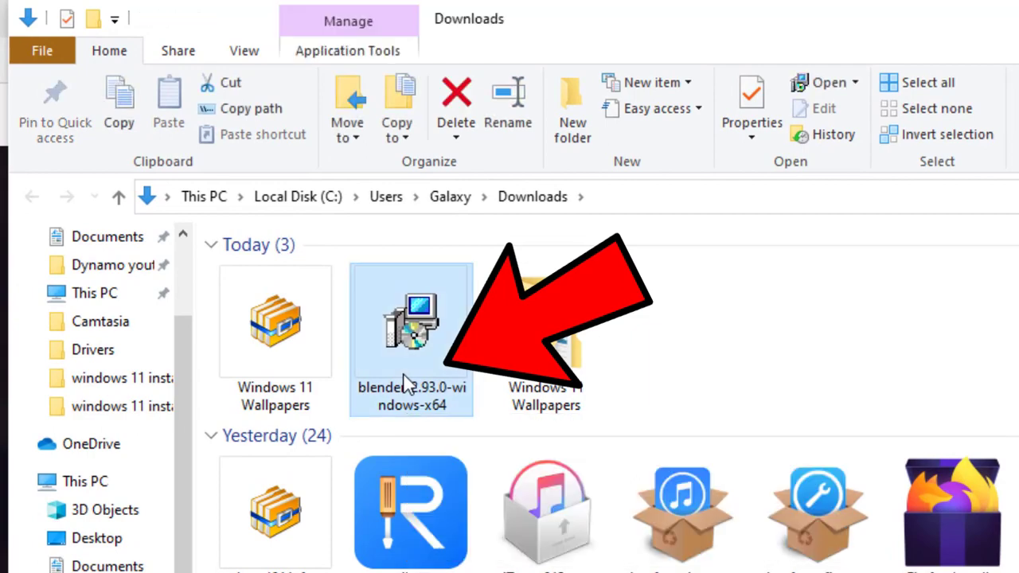
{"action": "double_click", "coordinate": [406, 385]}
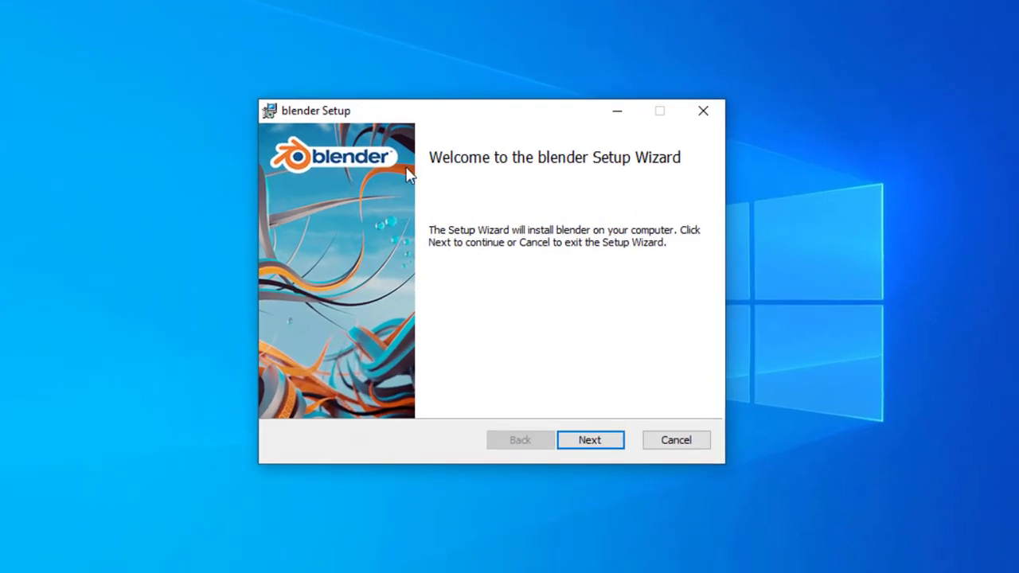
{"action": "left_click", "coordinate": [585, 448]}
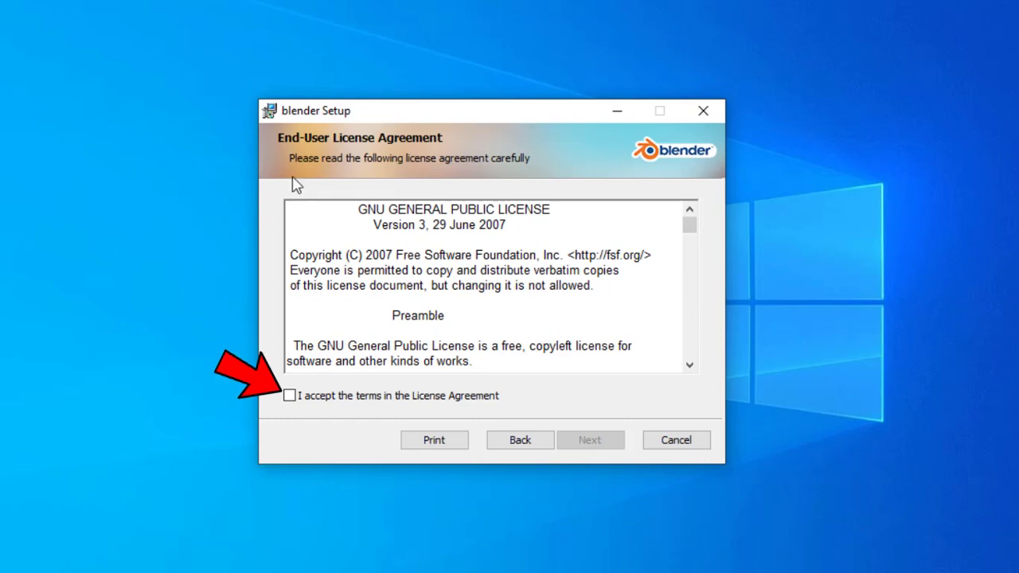
{"action": "left_click", "coordinate": [288, 396]}
{"action": "left_click", "coordinate": [582, 447]}
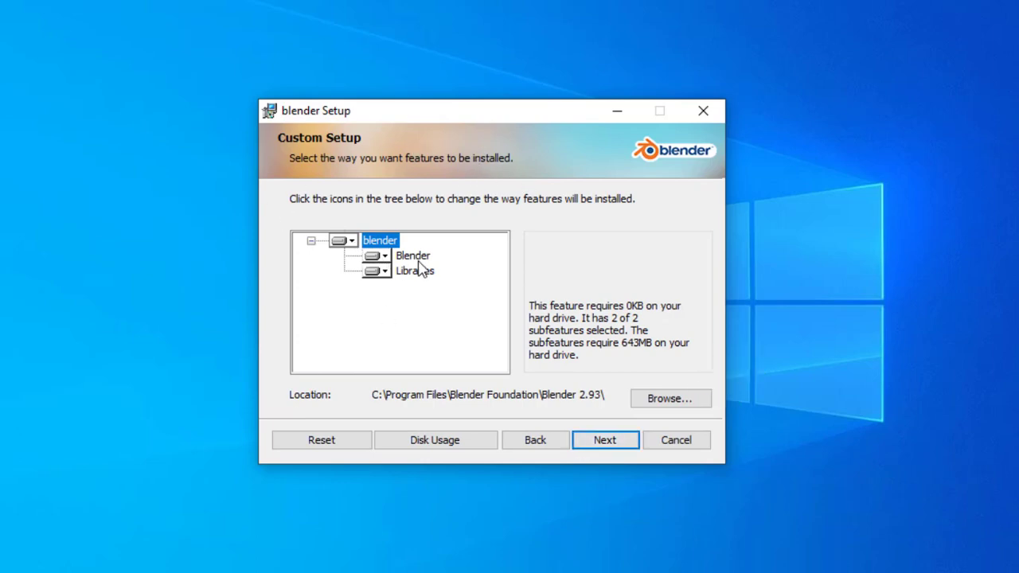
Install Blender with the default features and location, and finish the setup wizard.
{"action": "left_click", "coordinate": [603, 446]}
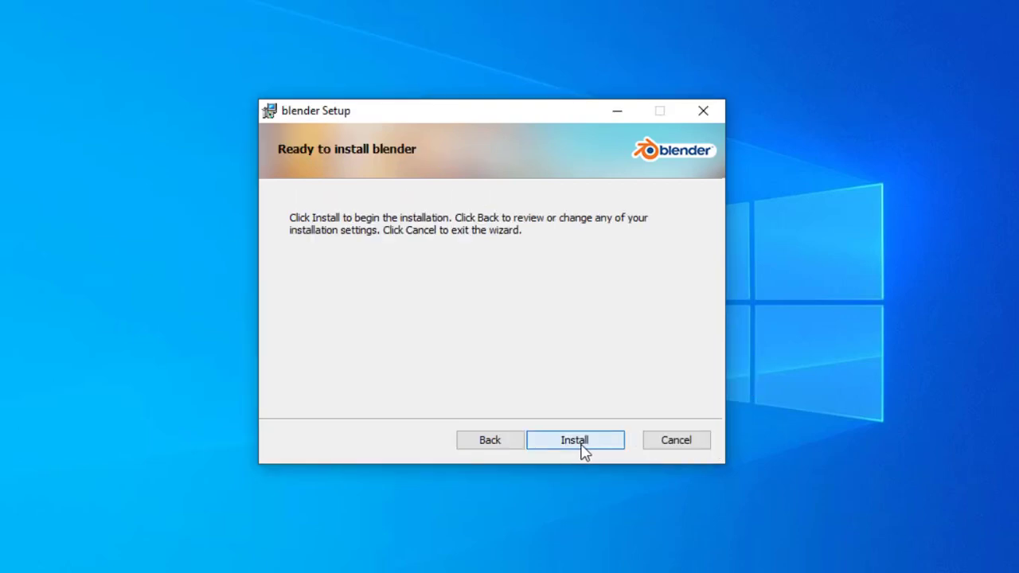
{"action": "left_click", "coordinate": [577, 442]}
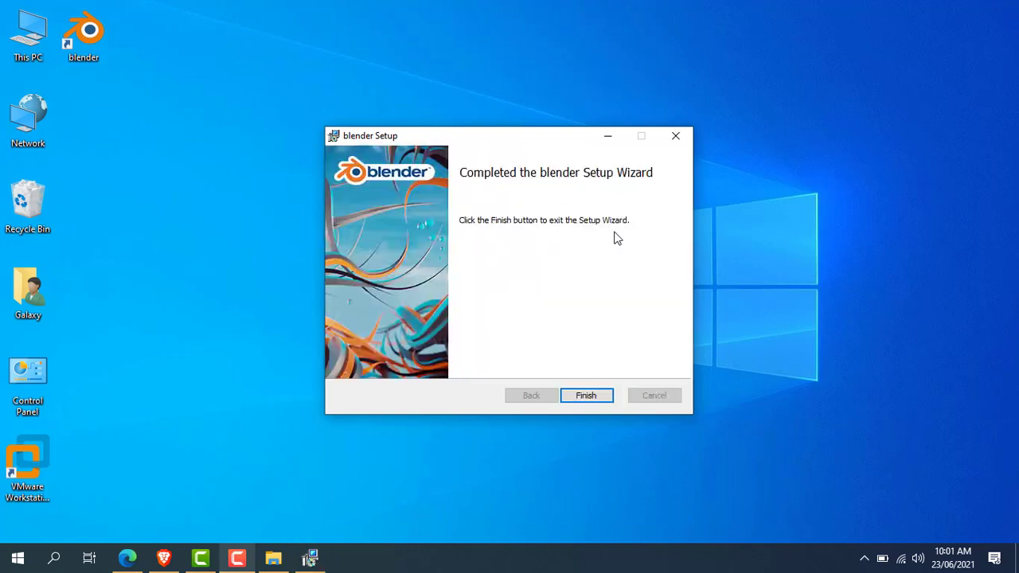
{"action": "left_click", "coordinate": [590, 395]}
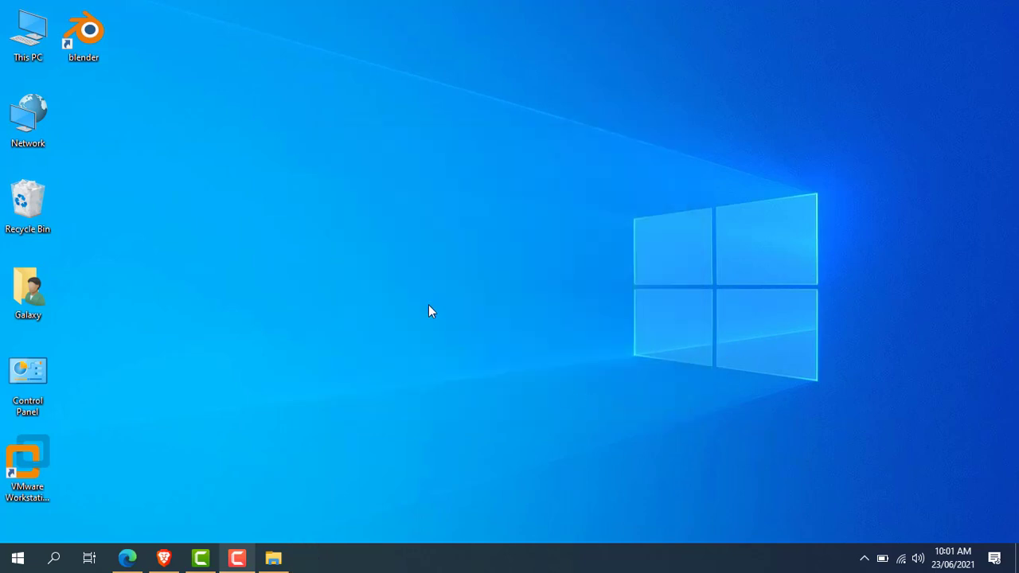
Find "blender" with the Windows search and launch the installed app.
{"action": "double_click", "coordinate": [91, 56]}
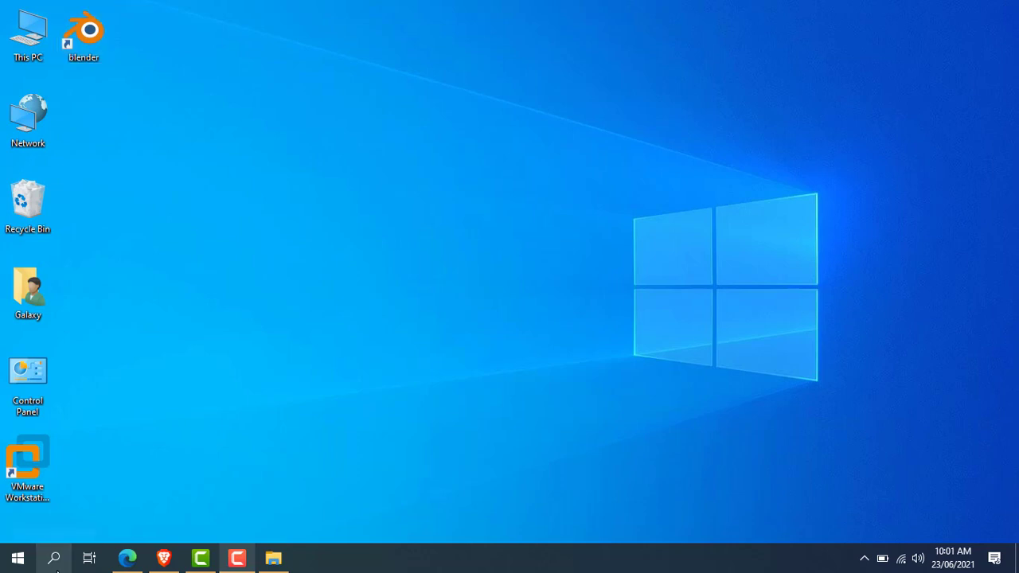
{"action": "left_click", "coordinate": [56, 567]}
{"action": "type", "text": "ble"}
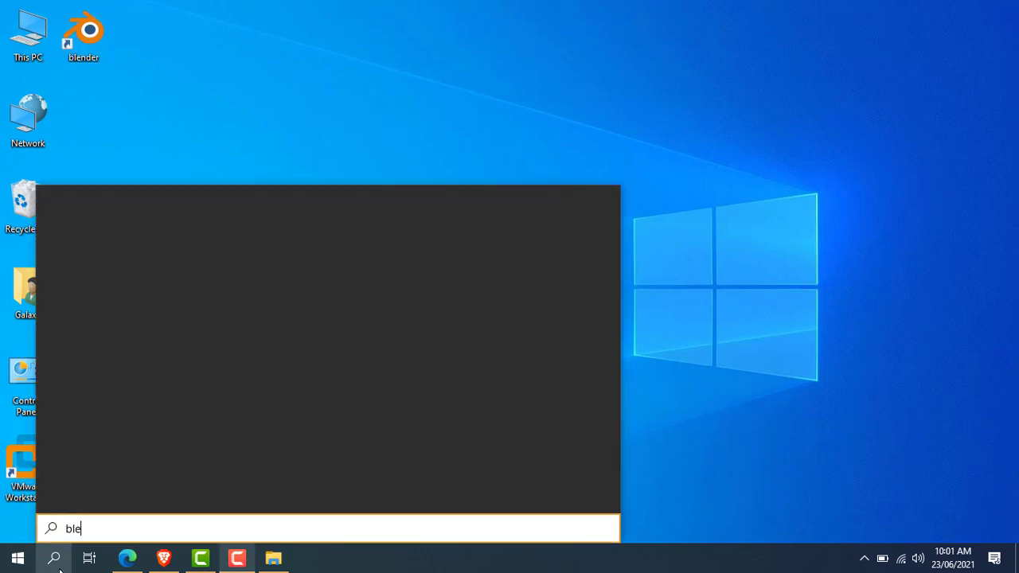
{"action": "type", "text": "nder"}
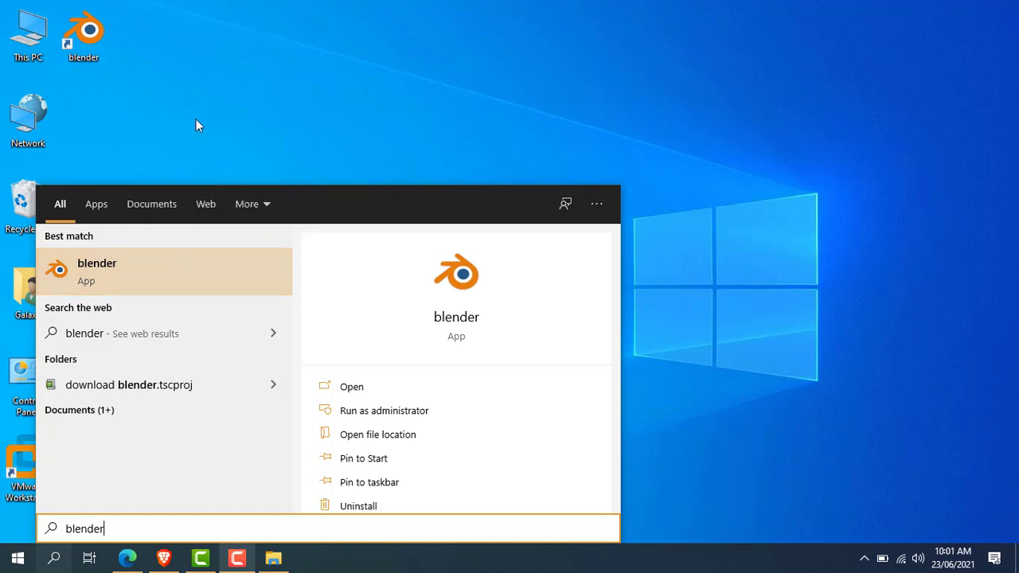
{"action": "left_click", "coordinate": [178, 266]}
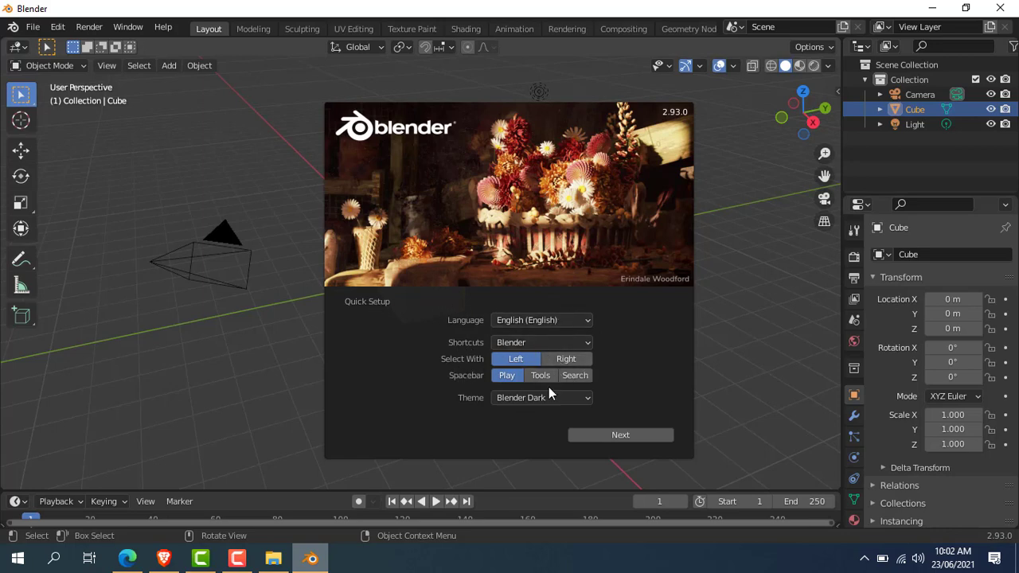
Choose the Blender Dark theme in the Quick Setup and continue past the setup screen.
{"action": "left_click", "coordinate": [518, 399]}
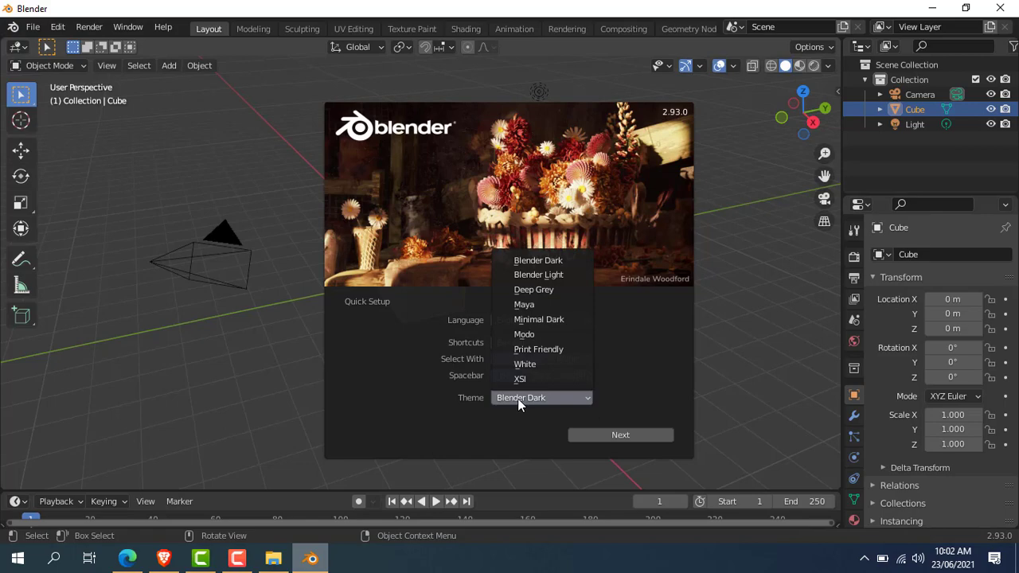
{"action": "left_click", "coordinate": [531, 261]}
{"action": "left_click", "coordinate": [585, 435]}
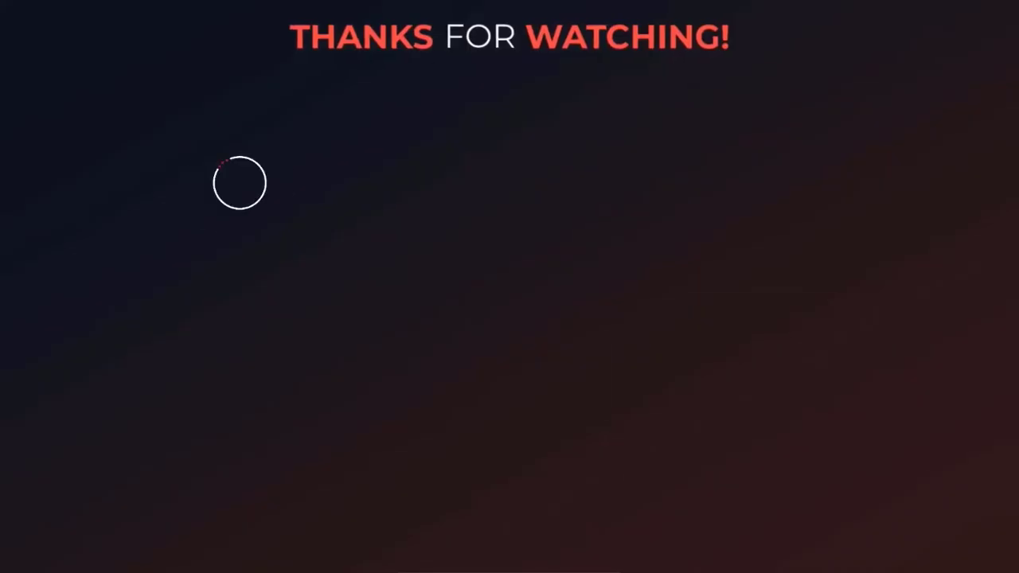